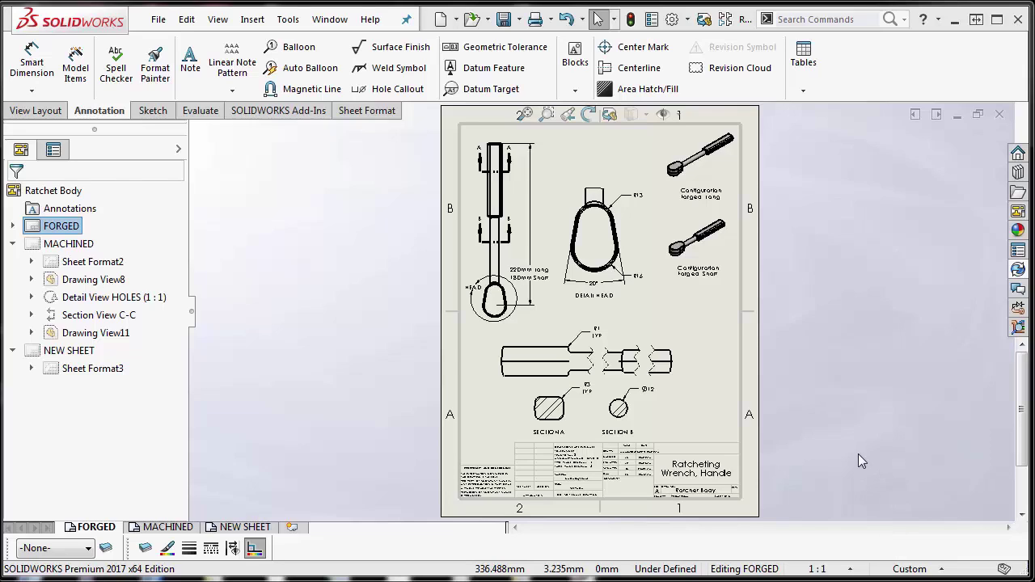
Select the two ratchet configuration views, clear them, then pick section view B-B.
{"action": "left_click", "coordinate": [733, 170]}
{"action": "left_click", "coordinate": [733, 253], "text": "ctrl"}
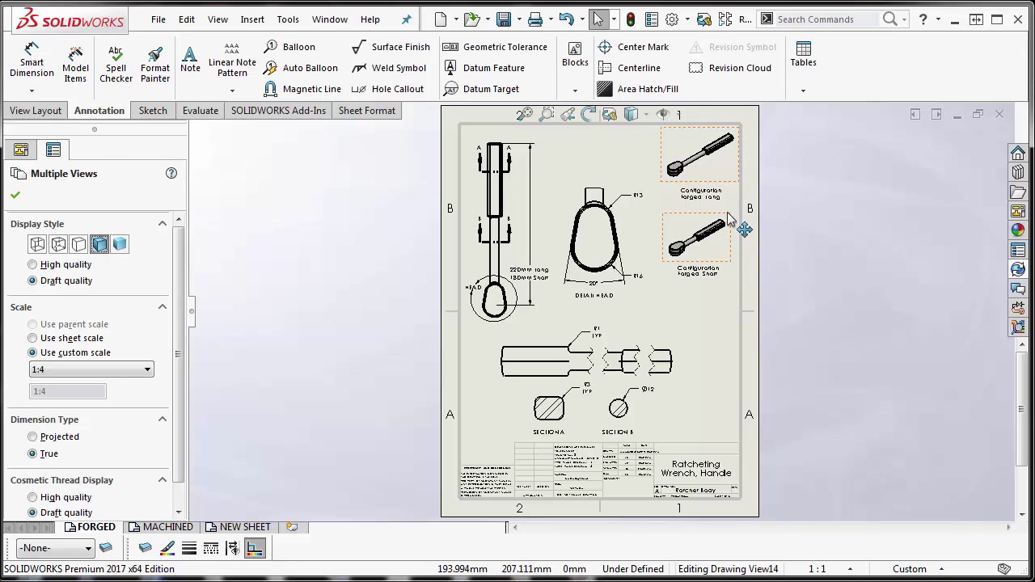
{"action": "left_click", "coordinate": [717, 321]}
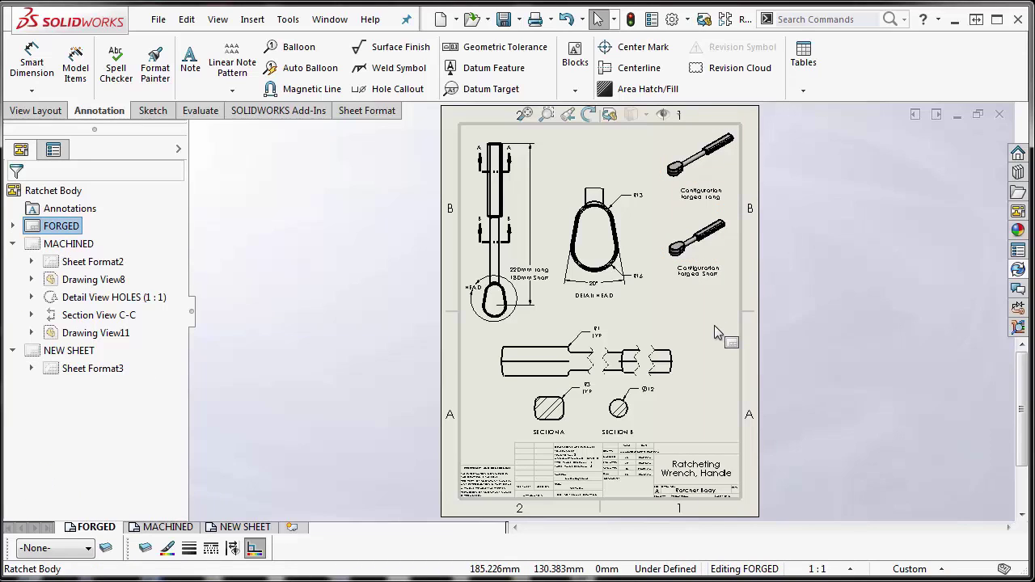
{"action": "left_click", "coordinate": [639, 415]}
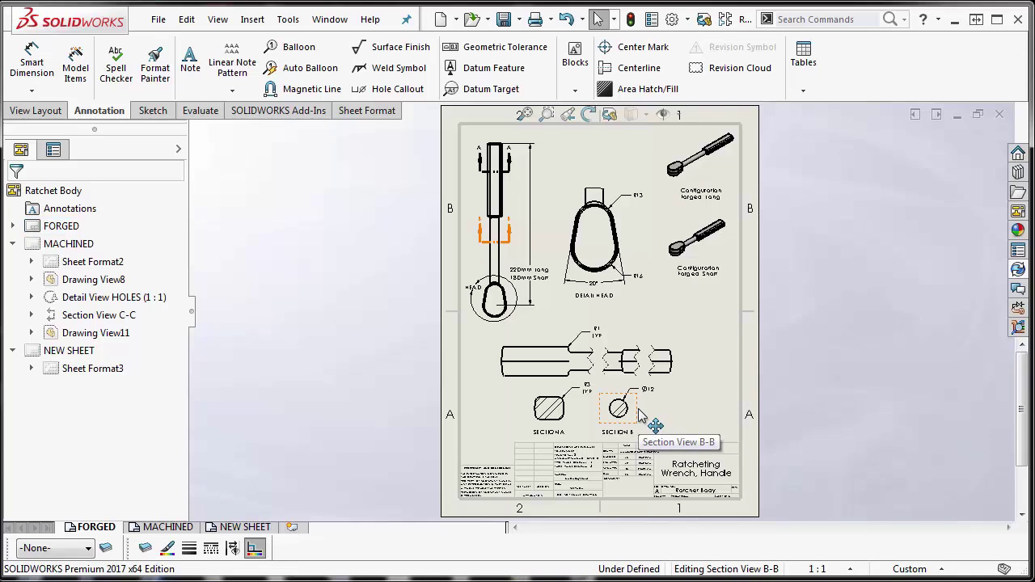
Select the handle's dimensioned top view together with Detail HEAD on the FORGED sheet.
{"action": "left_click", "coordinate": [627, 213]}
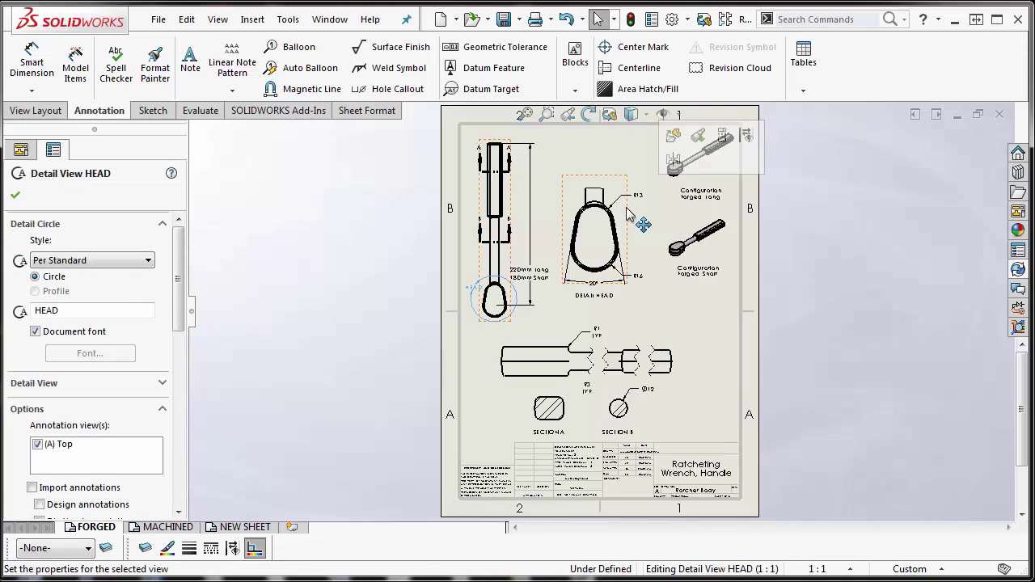
{"action": "left_click", "coordinate": [482, 205]}
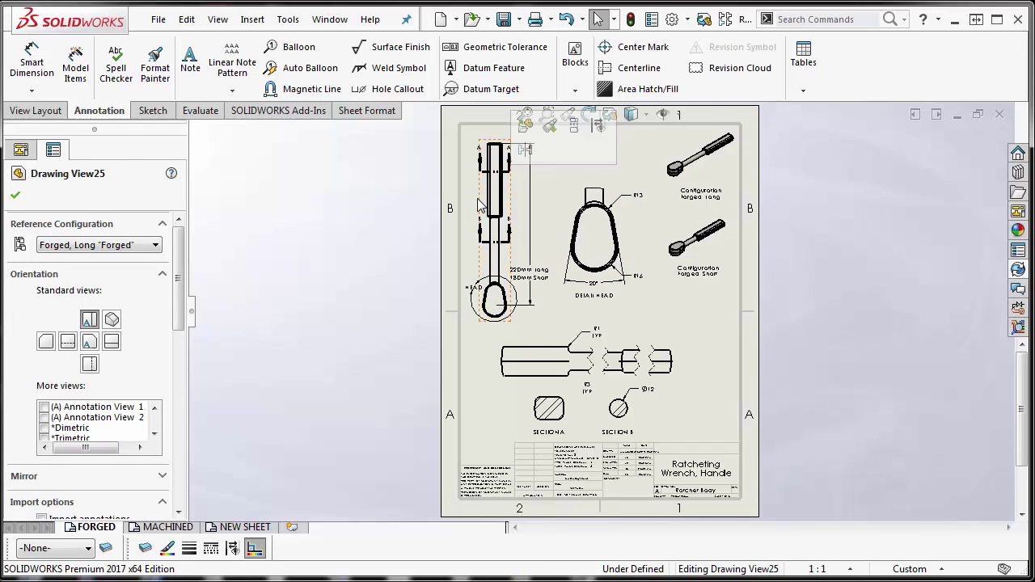
{"action": "left_click", "coordinate": [475, 293]}
{"action": "left_click", "coordinate": [570, 206], "text": "ctrl"}
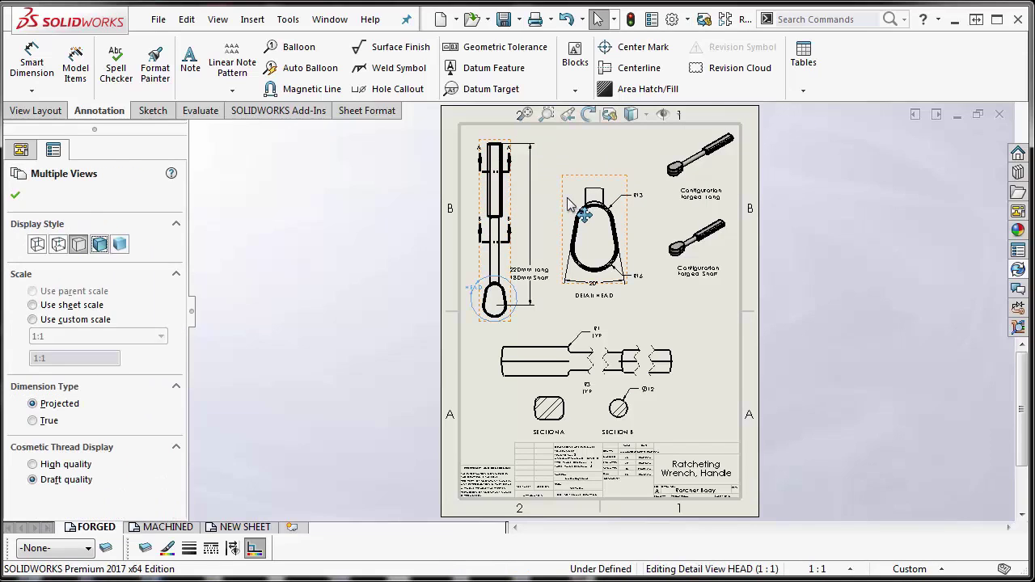
Copy the Forged Long ratchet view, Drawing View13, on the FORGED sheet.
{"action": "left_click", "coordinate": [363, 322]}
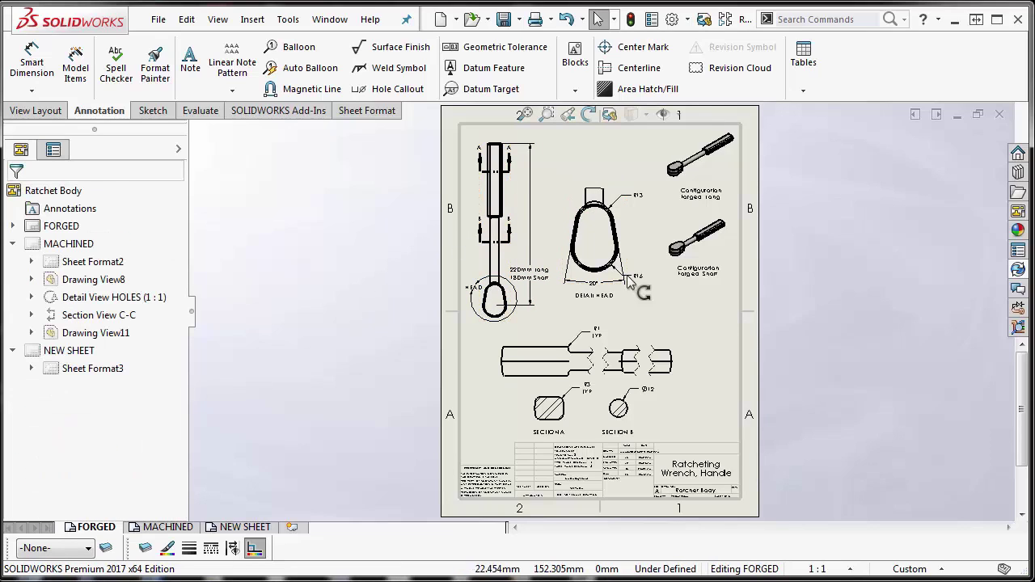
{"action": "left_click", "coordinate": [735, 174]}
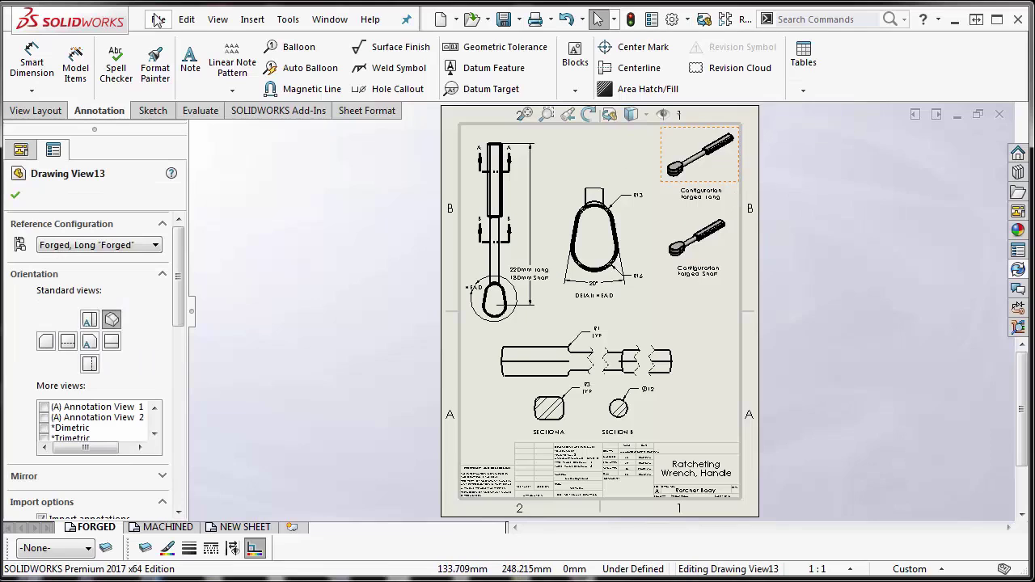
{"action": "left_click", "coordinate": [186, 21]}
{"action": "left_click", "coordinate": [208, 149]}
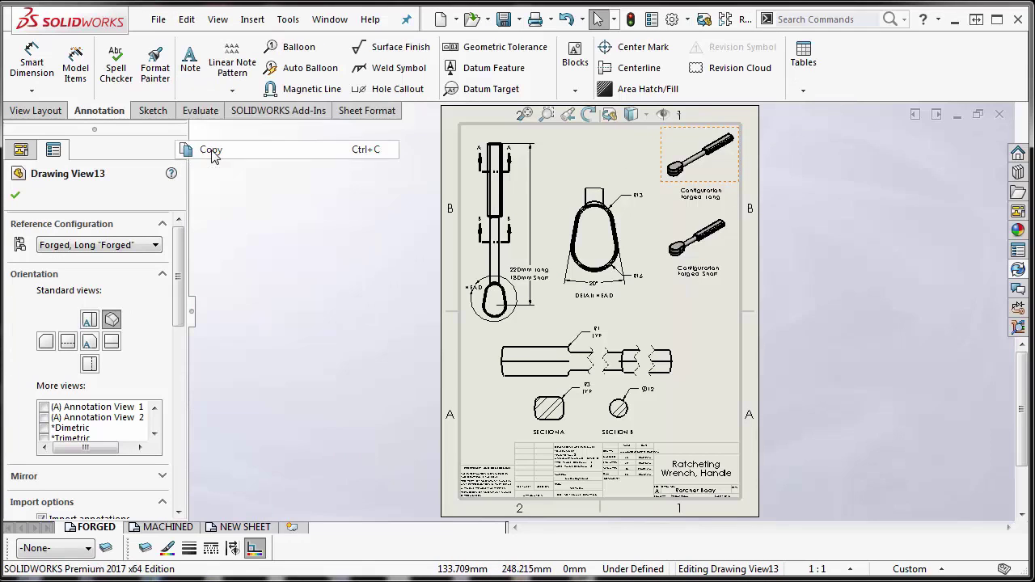
Paste the view onto NEW SHEET as Drawing View33 and move it to the upper right.
{"action": "left_click", "coordinate": [240, 527]}
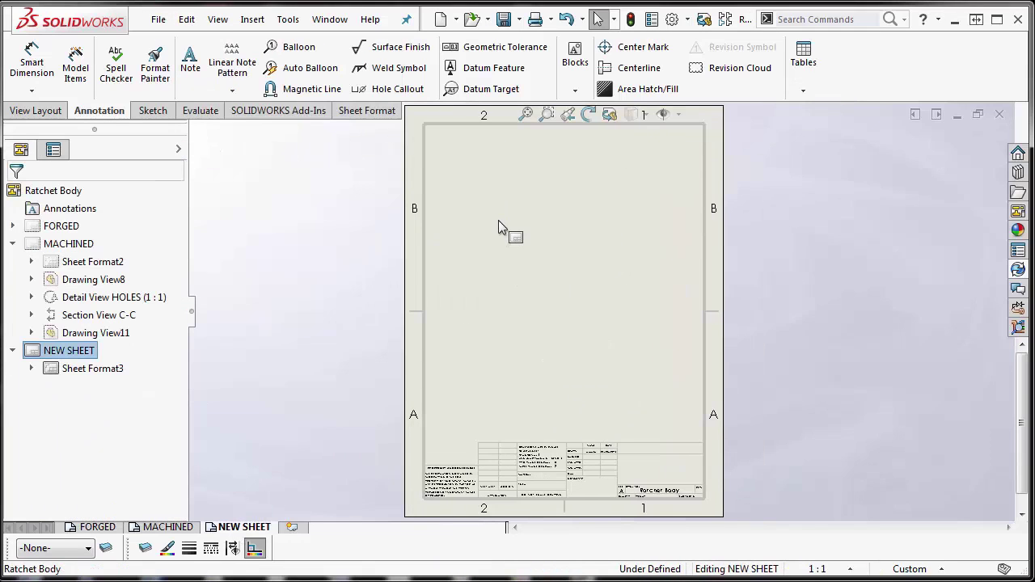
{"action": "left_click", "coordinate": [200, 22]}
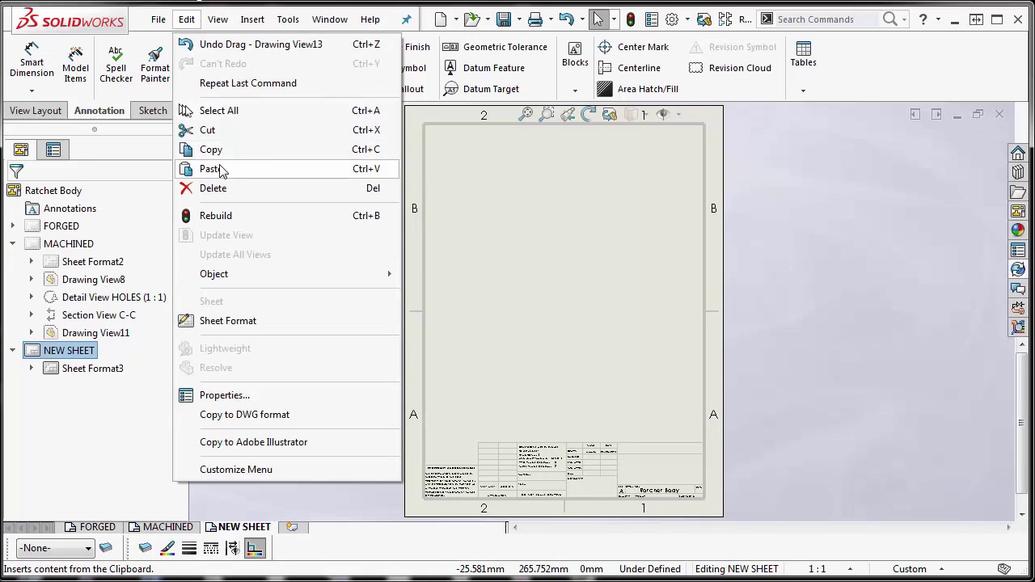
{"action": "left_click", "coordinate": [213, 168]}
{"action": "mouse_move", "coordinate": [535, 240]}
{"action": "left_mouse_down"}
{"action": "mouse_move", "coordinate": [649, 225]}
{"action": "mouse_move", "coordinate": [669, 198]}
{"action": "left_mouse_up"}
Paste the Forged Short ratchet view onto NEW SHEET below the long one.
{"action": "left_click", "coordinate": [86, 532]}
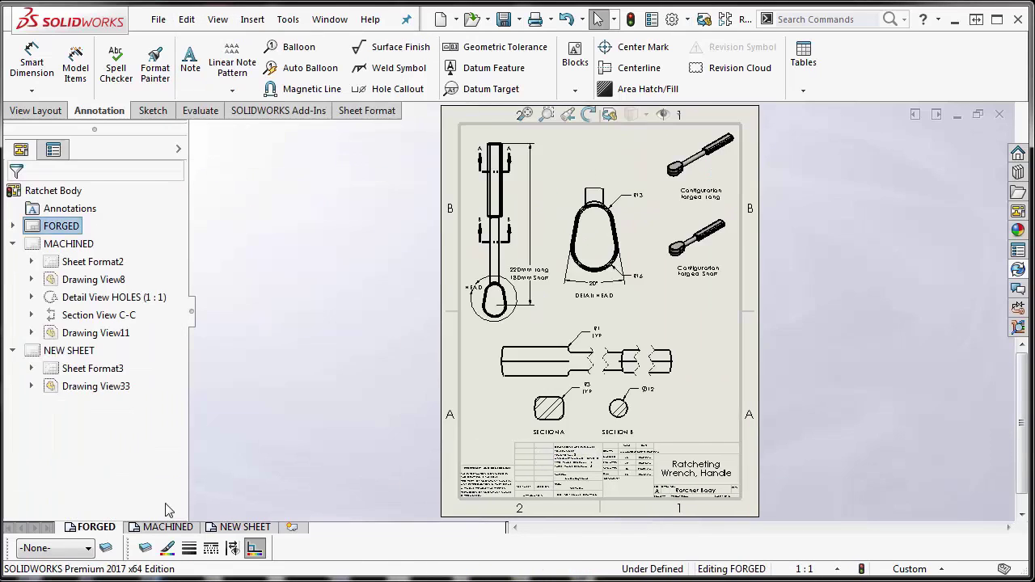
{"action": "left_click", "coordinate": [732, 255]}
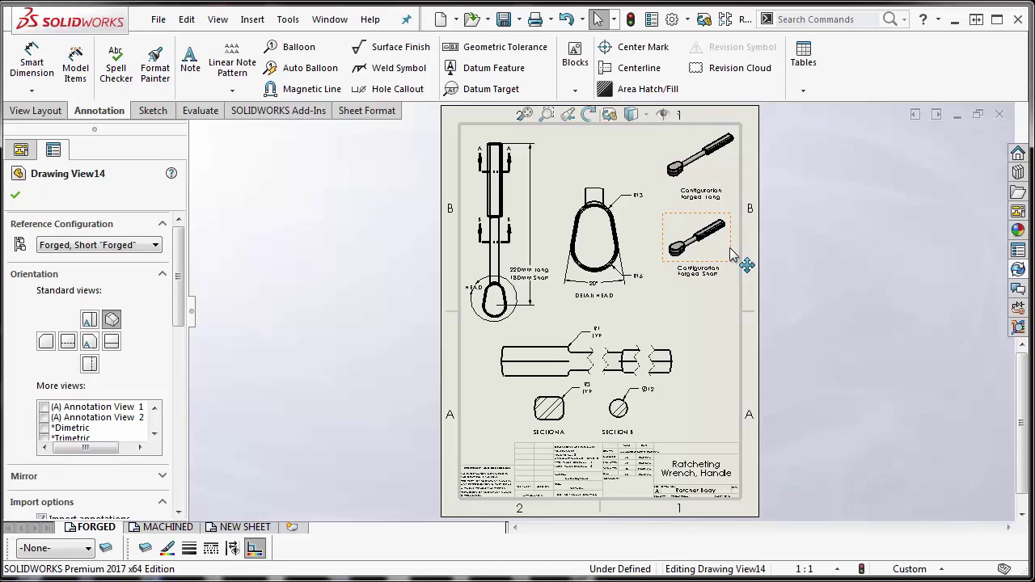
{"action": "left_click", "coordinate": [243, 527]}
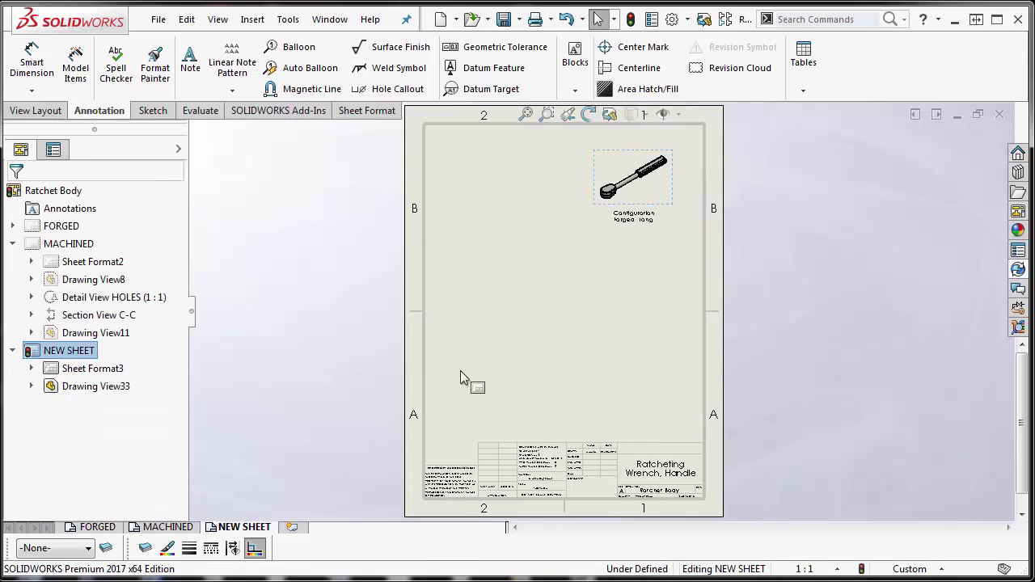
{"action": "left_click", "coordinate": [544, 296]}
{"action": "left_click_drag", "start_coordinate": [557, 327], "coordinate": [659, 291]}
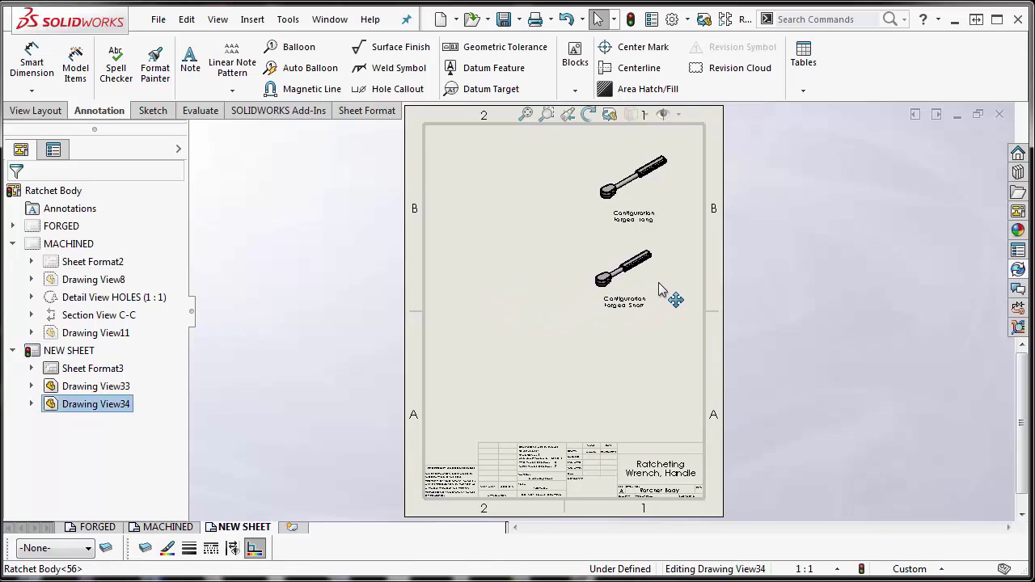
Delete both pasted ratchet views, confirming with Yes to All.
{"action": "left_click", "coordinate": [669, 201], "text": "ctrl"}
{"action": "key", "text": "Delete"}
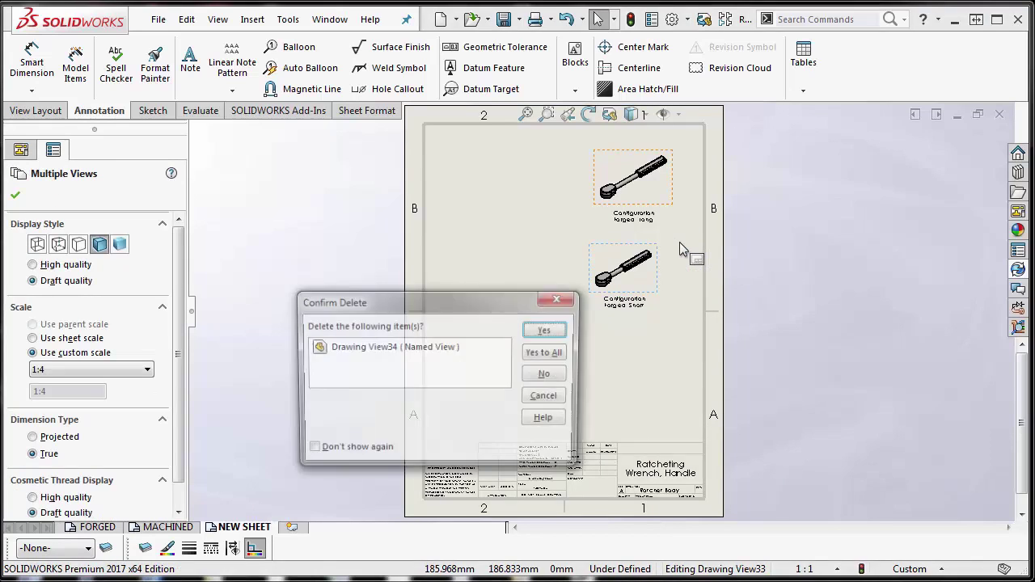
{"action": "left_click", "coordinate": [546, 352]}
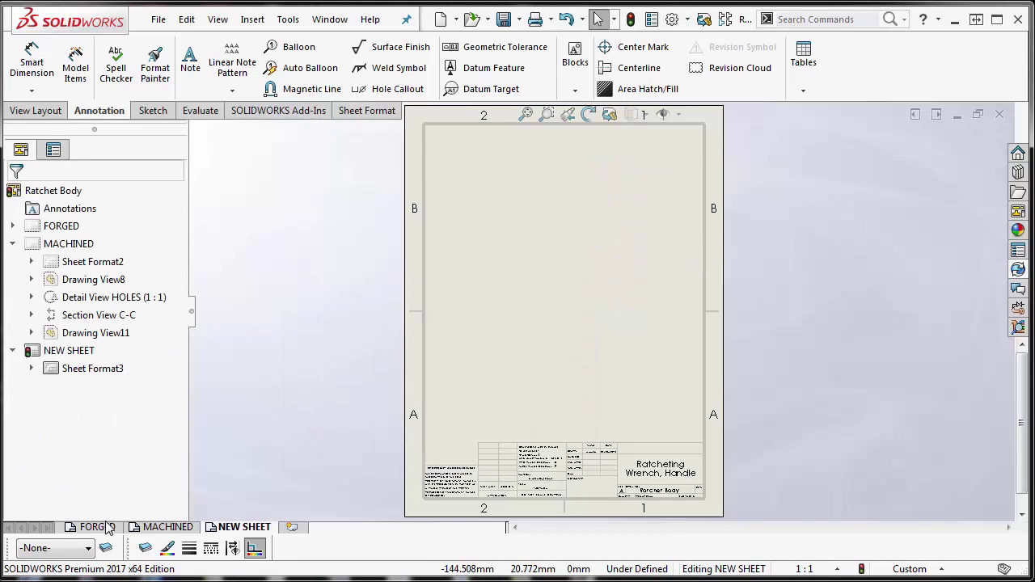
On the FORGED sheet, select Detail View HEAD and its parent top view, Drawing View25.
{"action": "left_click", "coordinate": [101, 526]}
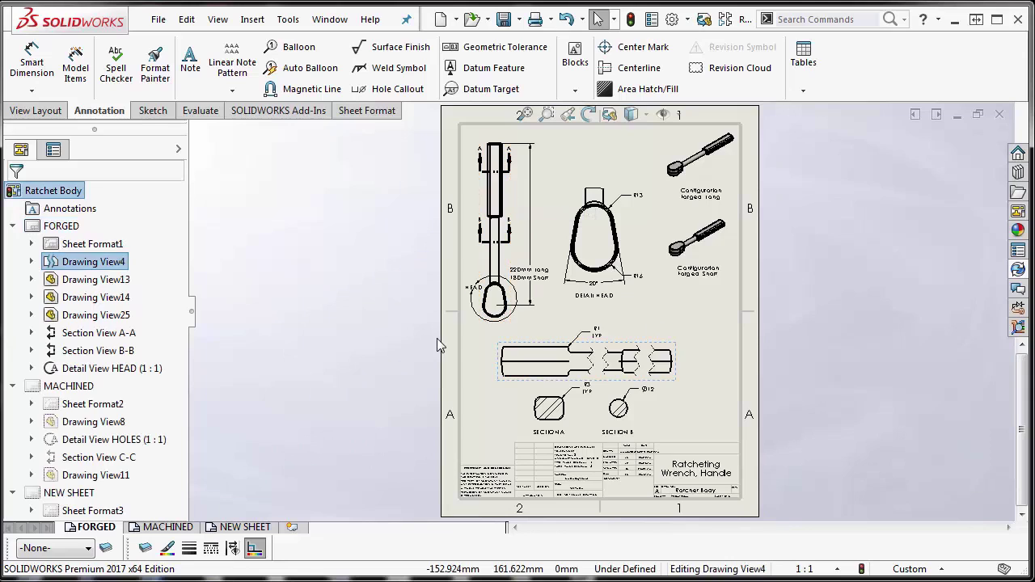
{"action": "left_click", "coordinate": [634, 229]}
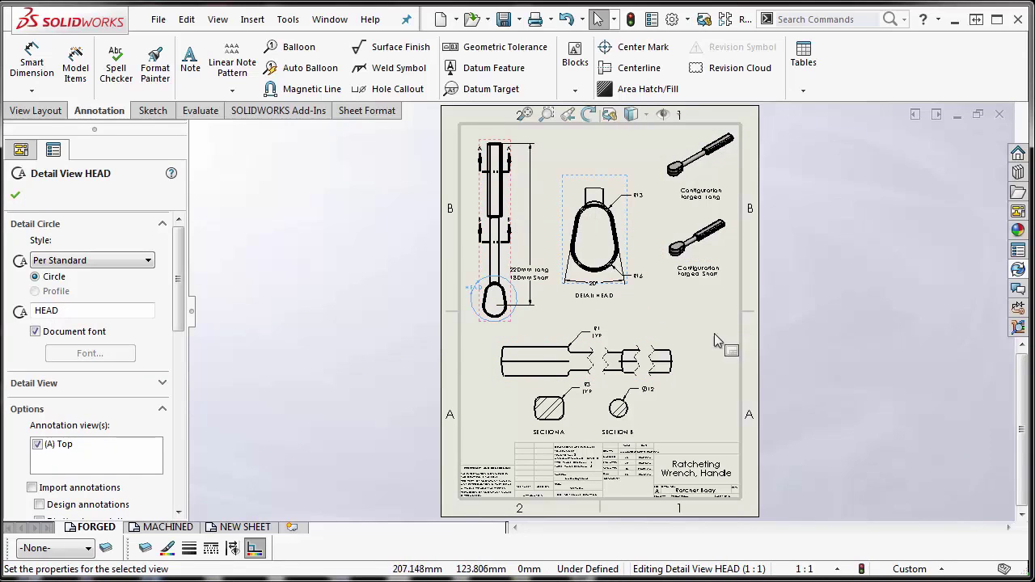
{"action": "left_click", "coordinate": [511, 207]}
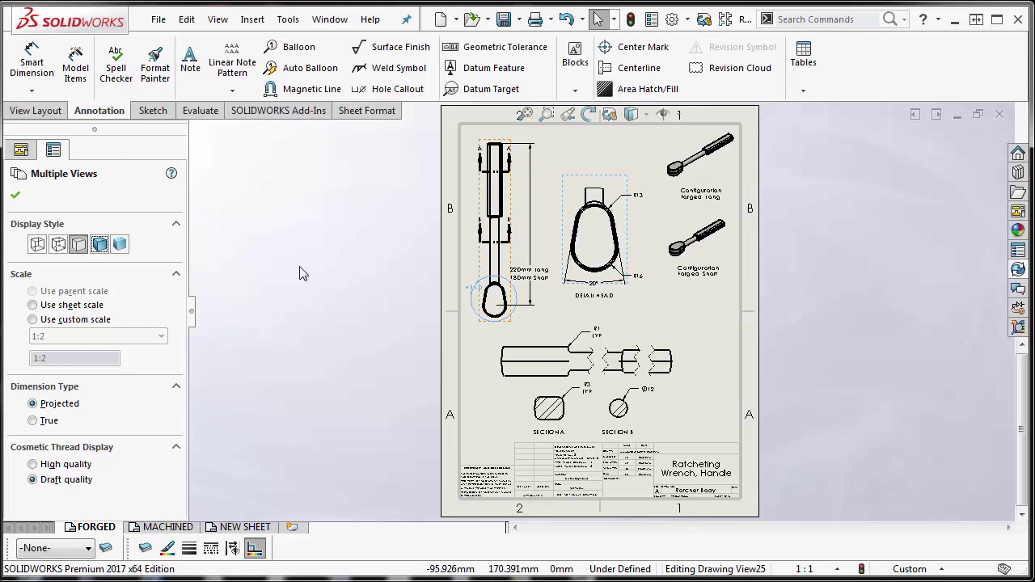
Paste both views onto NEW SHEET and space the top view and HEAD detail apart.
{"action": "left_click", "coordinate": [245, 527]}
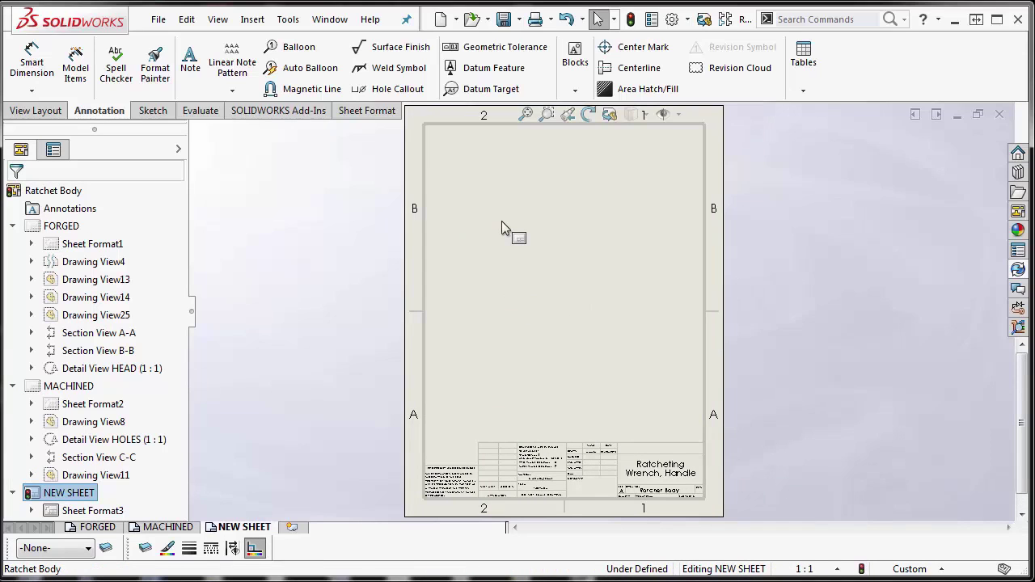
{"action": "key", "text": "ctrl+v"}
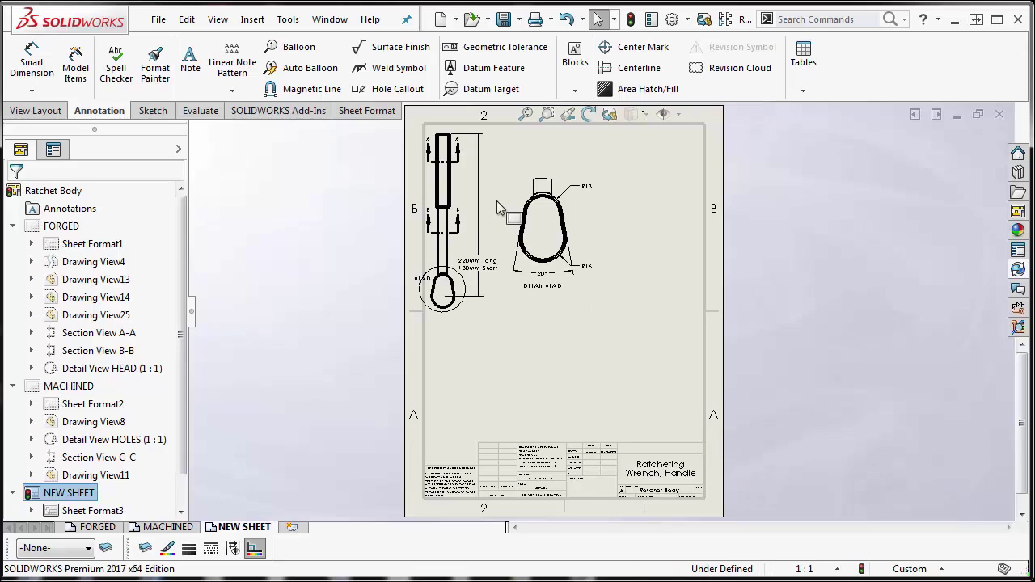
{"action": "left_click", "coordinate": [507, 203]}
{"action": "left_click_drag", "start_coordinate": [474, 201], "coordinate": [497, 202]}
{"action": "left_click_drag", "start_coordinate": [570, 176], "coordinate": [617, 176]}
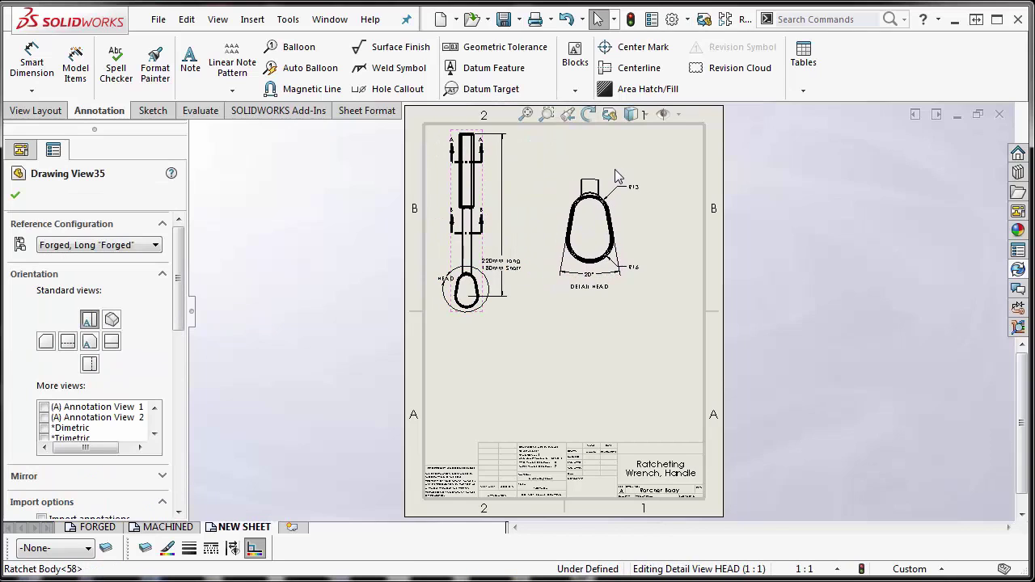
{"action": "left_click", "coordinate": [273, 272]}
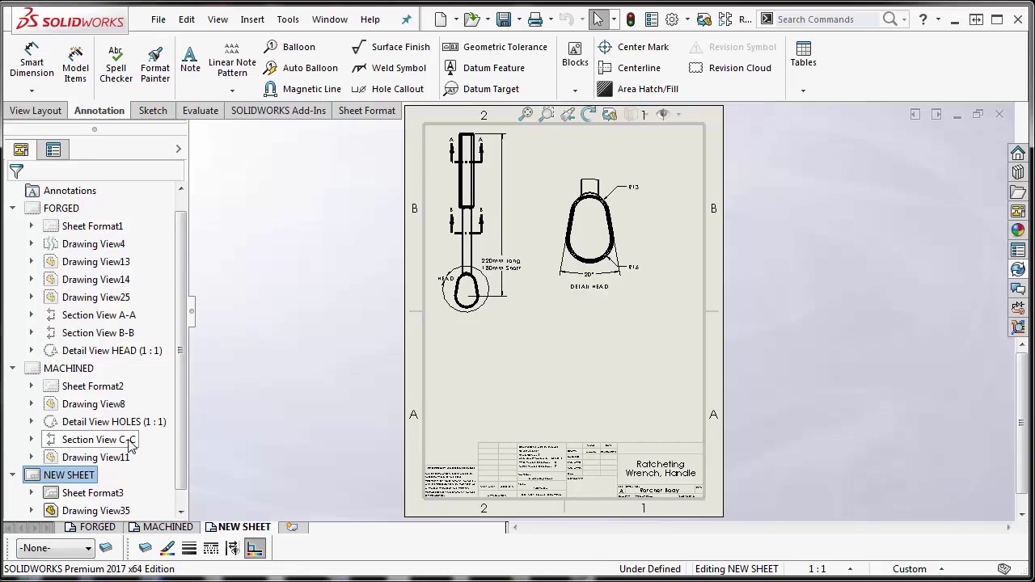
Return to the FORGED sheet, dismiss the unsaved-document reminder, and select Drawing View13.
{"action": "left_click", "coordinate": [95, 526]}
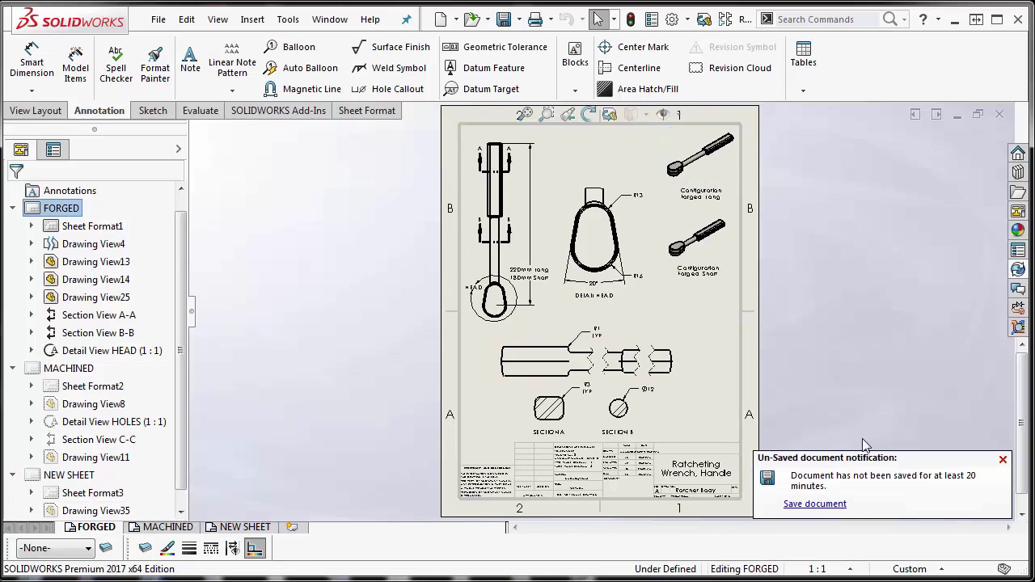
{"action": "left_click", "coordinate": [1002, 460]}
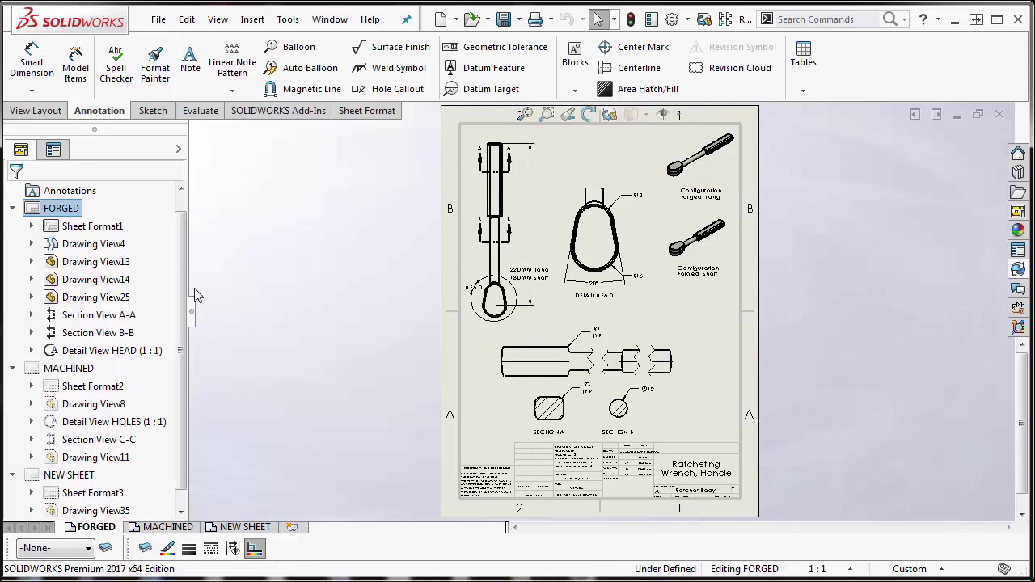
{"action": "left_click", "coordinate": [122, 267]}
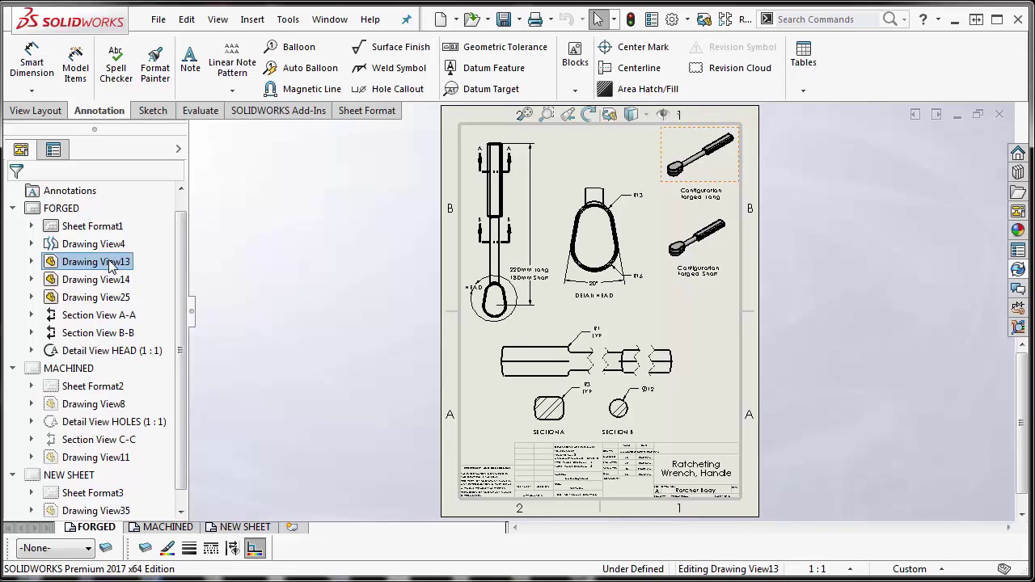
Try dragging Drawing View13 from the FeatureManager tree onto NEW SHEET; it stays on FORGED.
{"action": "mouse_move", "coordinate": [108, 267]}
{"action": "left_mouse_down"}
{"action": "mouse_move", "coordinate": [77, 373]}
{"action": "mouse_move", "coordinate": [74, 476]}
{"action": "left_mouse_up"}
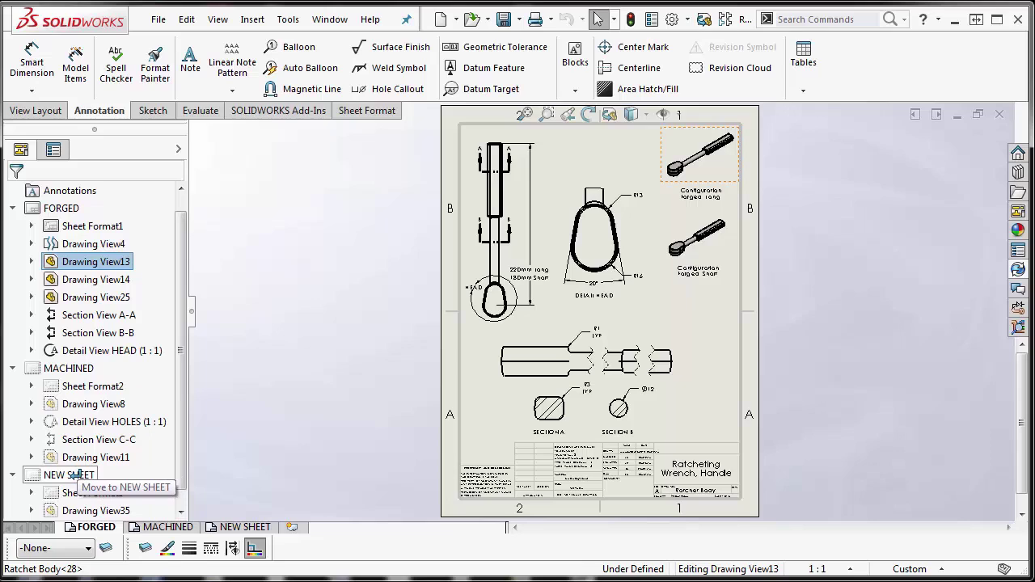
{"action": "left_click_drag", "start_coordinate": [74, 476], "coordinate": [74, 476]}
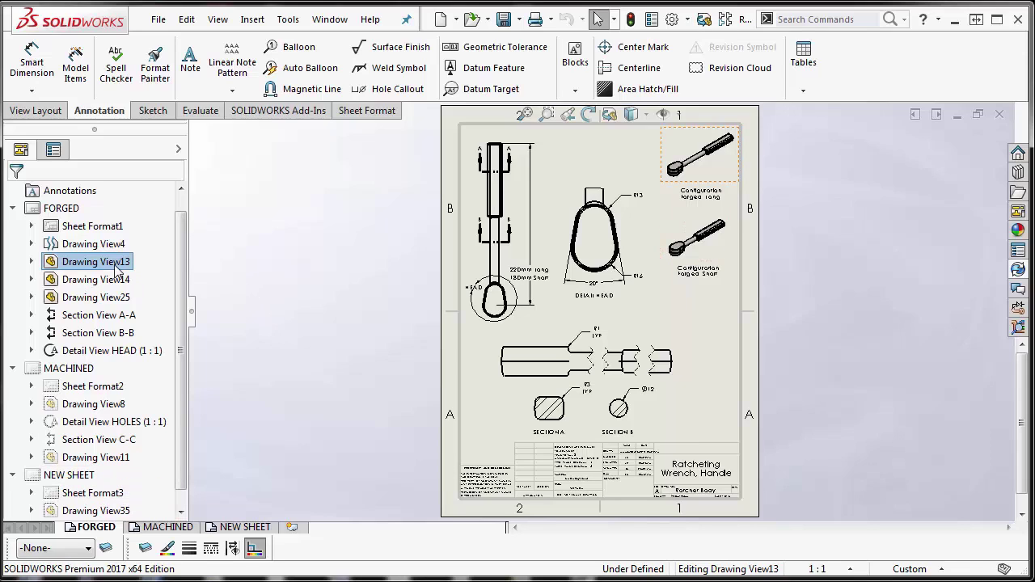
{"action": "left_click_drag", "start_coordinate": [117, 266], "coordinate": [72, 475]}
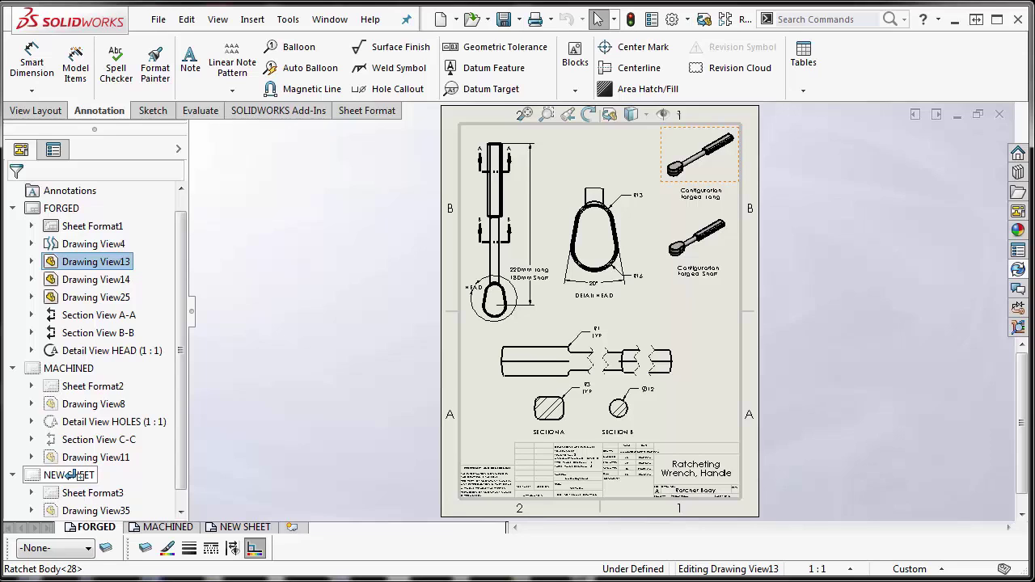
{"action": "left_click_drag", "start_coordinate": [71, 475], "coordinate": [71, 475]}
{"action": "key", "text": "super"}
{"action": "left_click", "coordinate": [289, 250]}
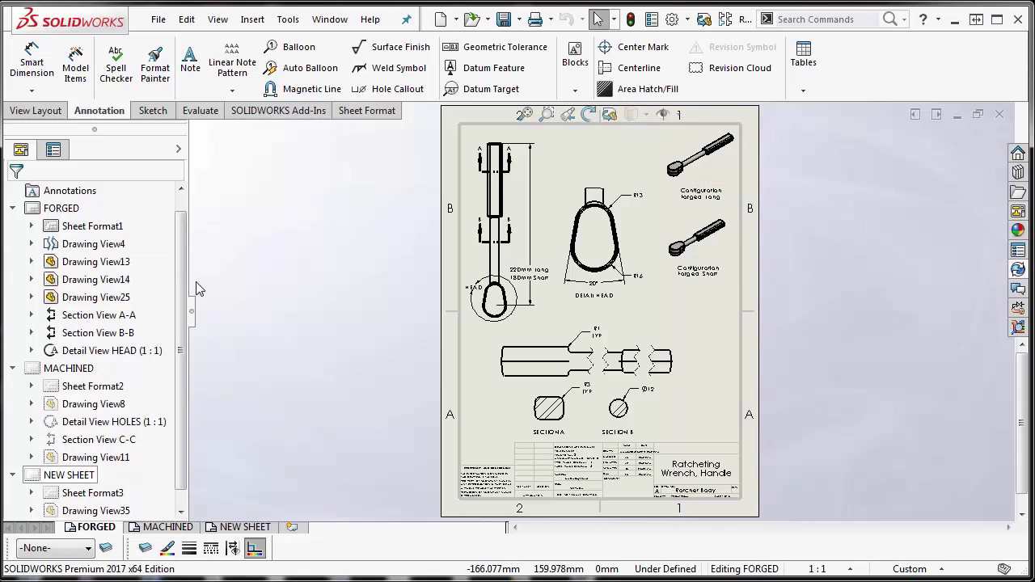
{"action": "left_click_drag", "start_coordinate": [182, 287], "coordinate": [229, 255]}
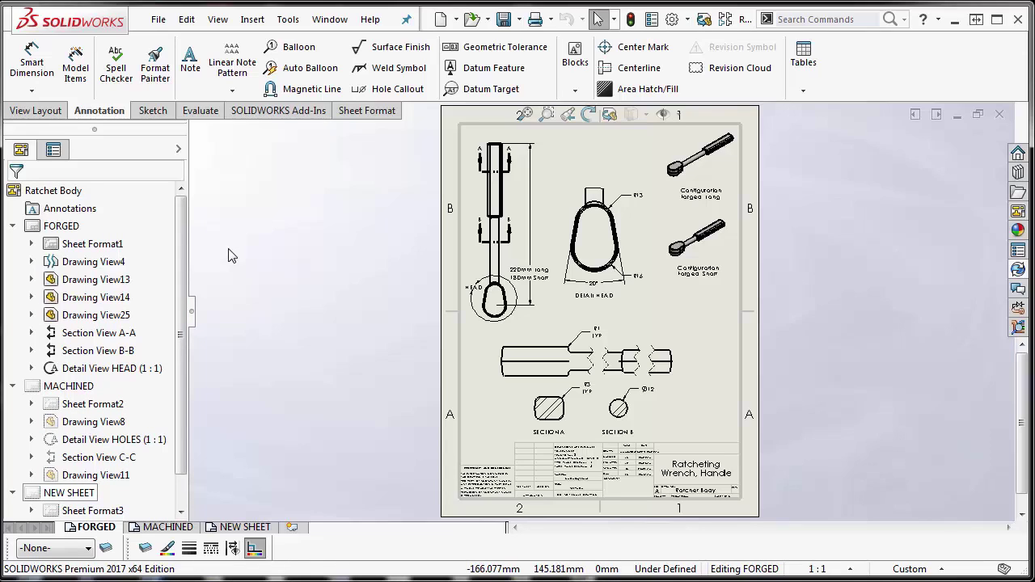
{"action": "scroll", "coordinate": [239, 277], "scroll_direction": "down", "scroll_amount": 2}
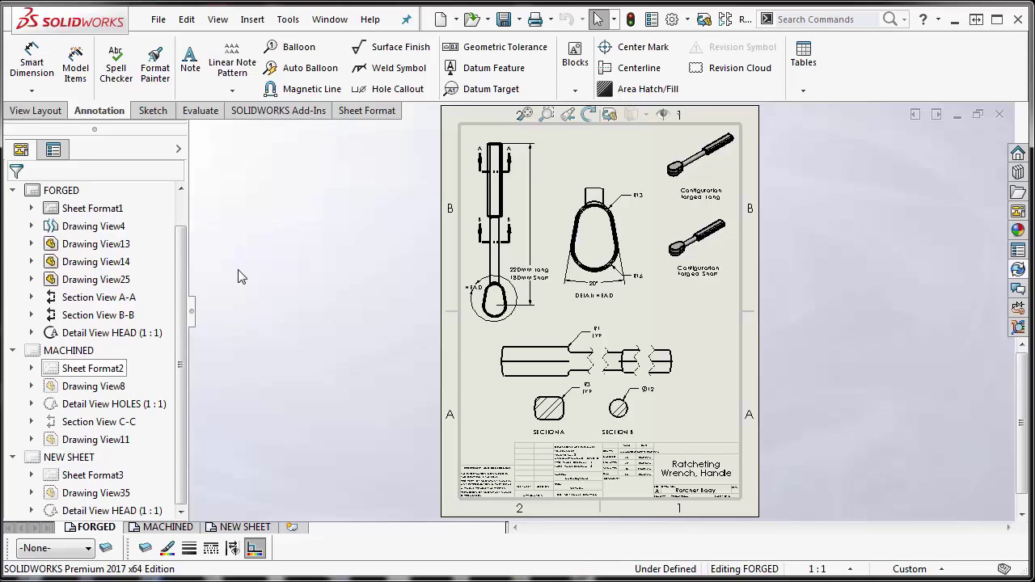